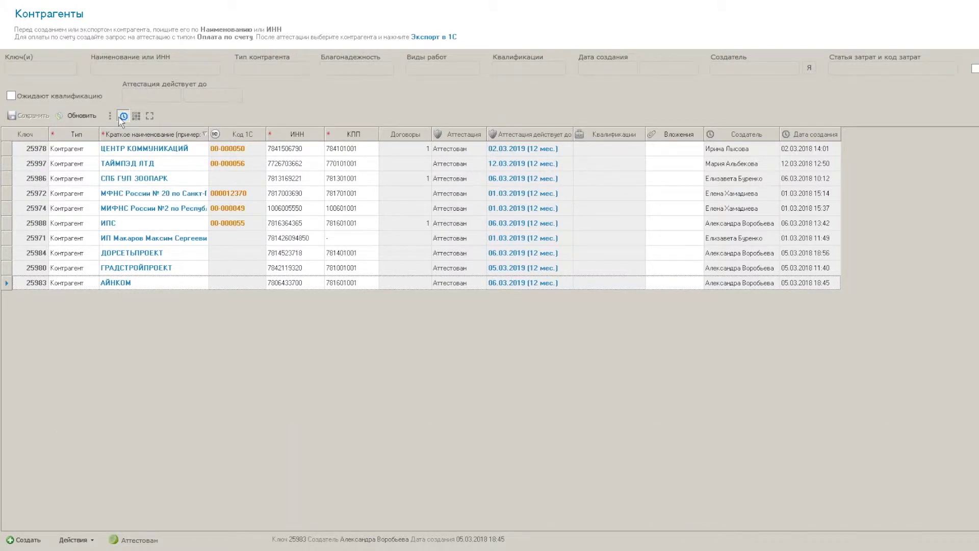
Hide the creator and creation date columns of the counterparty list, and switch the display of all columns on and off.
left_click(123, 116)
left_click(123, 116)
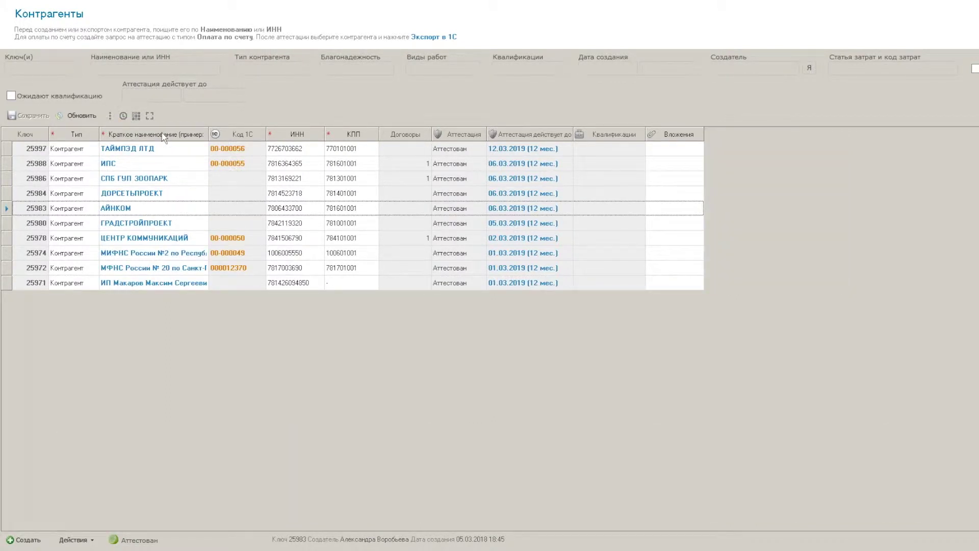
right_click(162, 134)
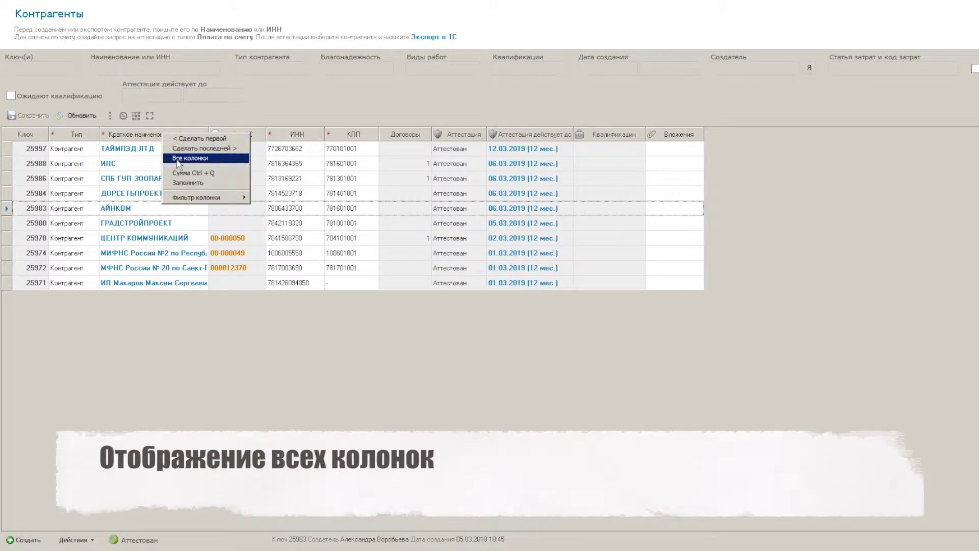
left_click(178, 158)
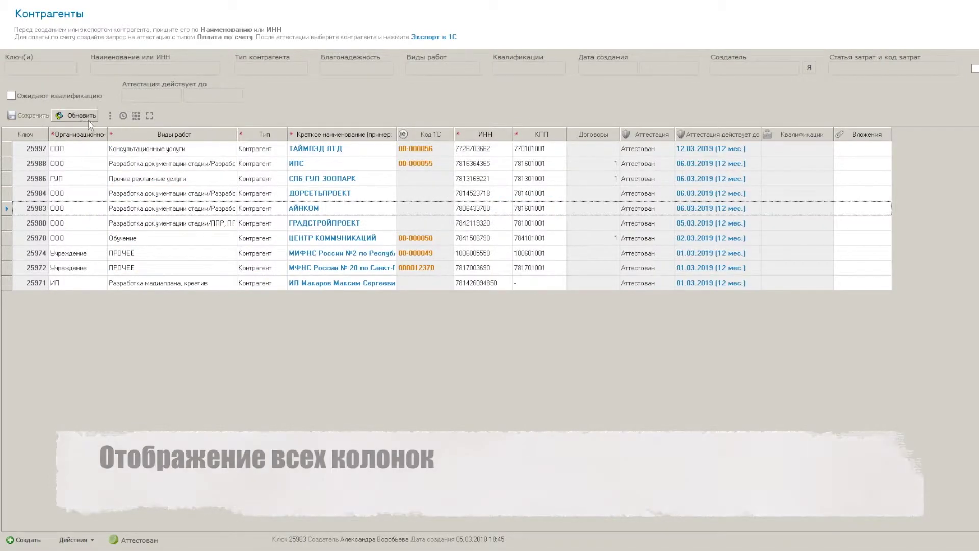
right_click(143, 135)
left_click(158, 161)
Show the creator and creation date columns and sort the counterparties by creation date in ascending and descending order.
left_click(123, 116)
left_click(808, 136)
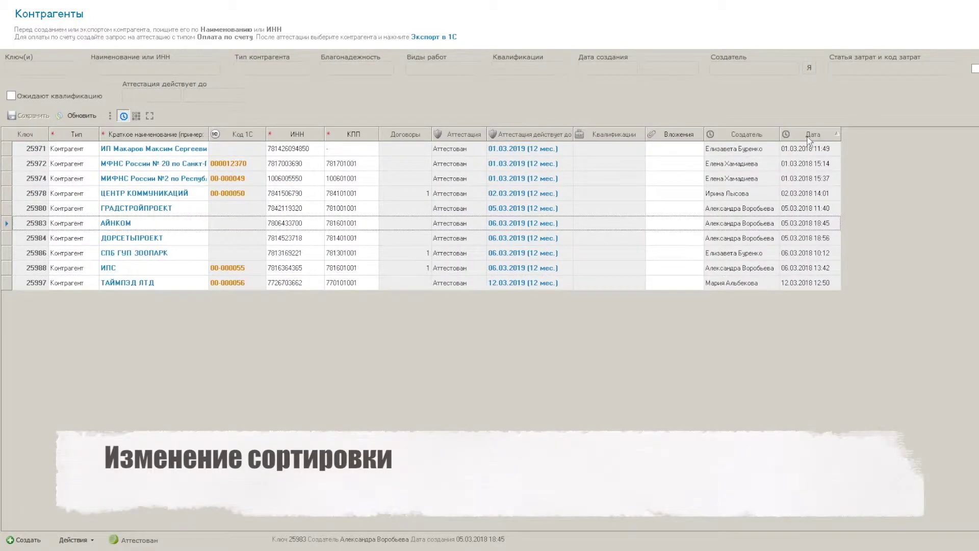
left_click(807, 136)
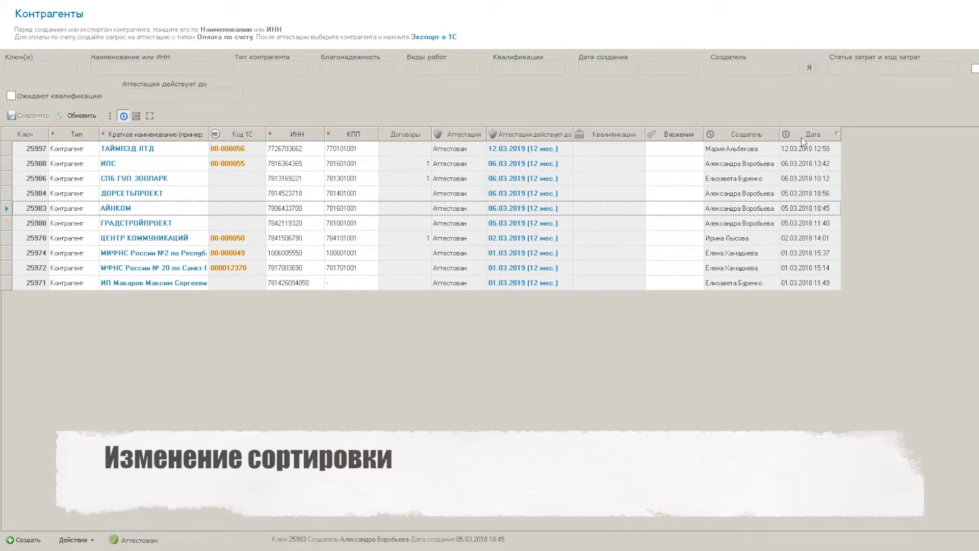
left_click(799, 135)
left_click(797, 136)
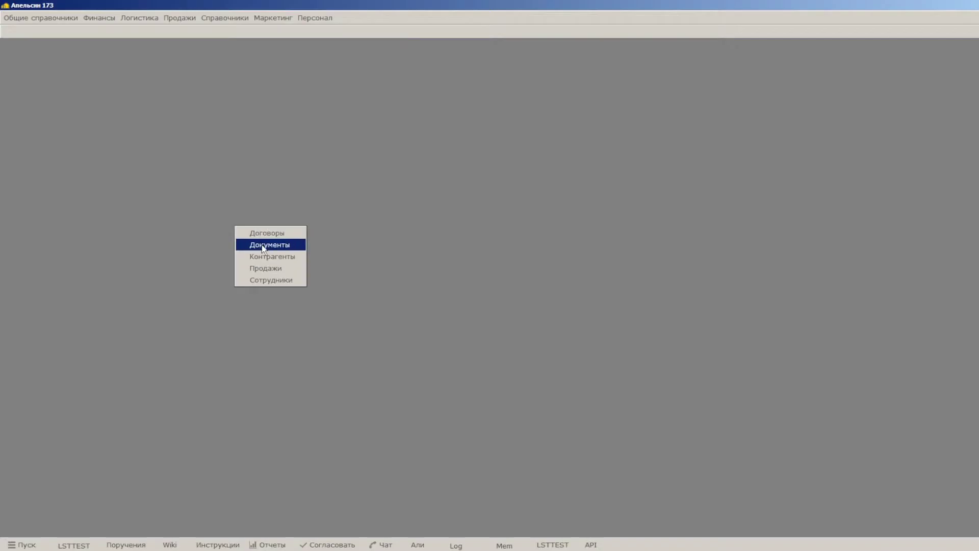
Create a document of type Инструкция with direction Информационные технологии and description "Полезная инструкция" in Документы, and select its row.
left_click(262, 244)
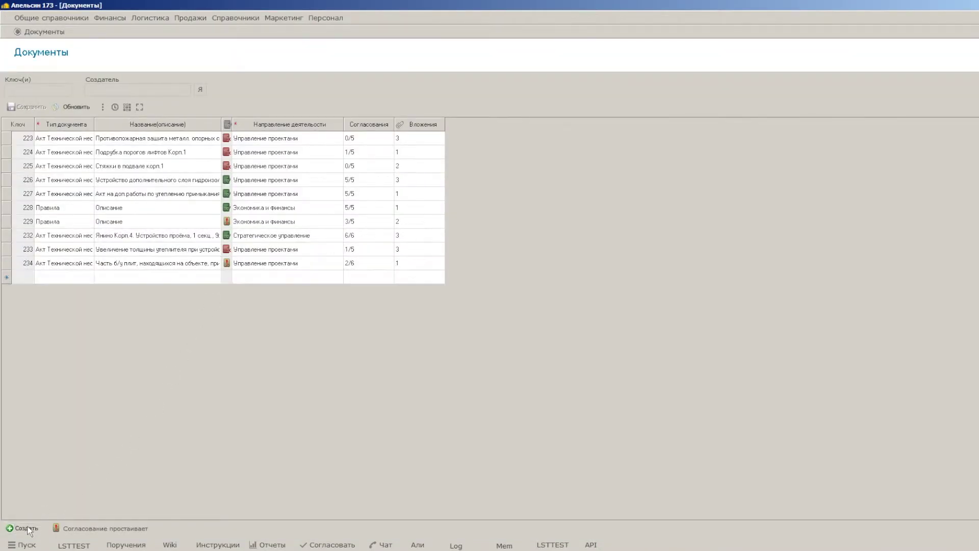
left_click(26, 528)
left_click(436, 112)
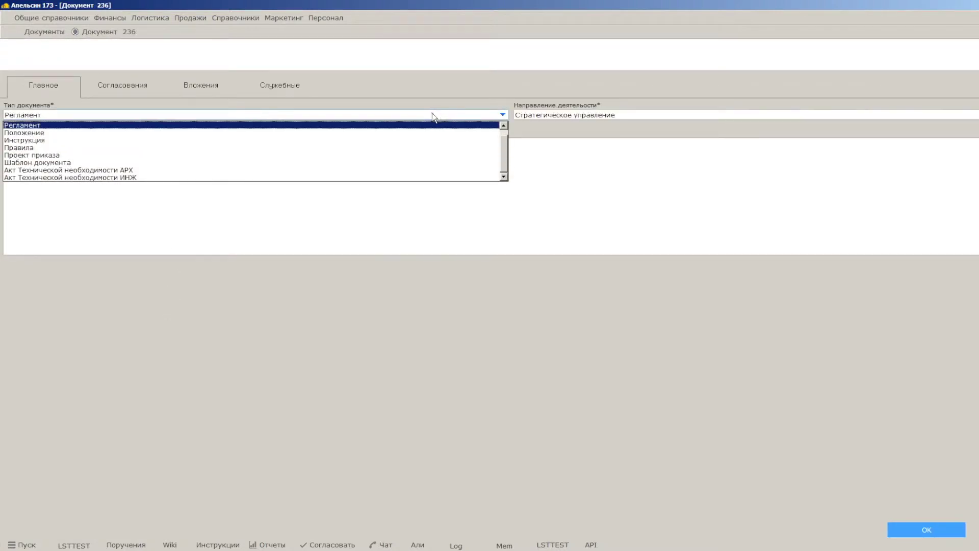
left_click(416, 140)
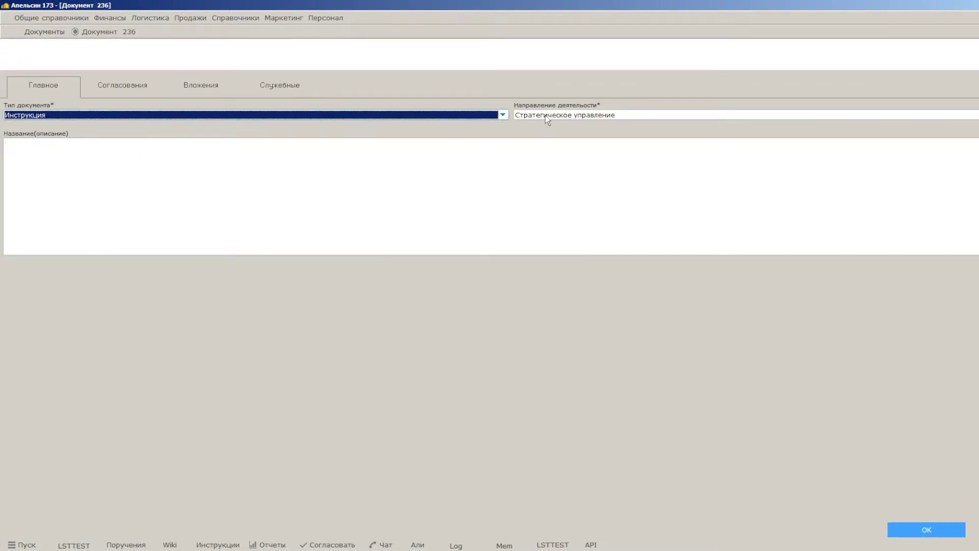
left_click(546, 115)
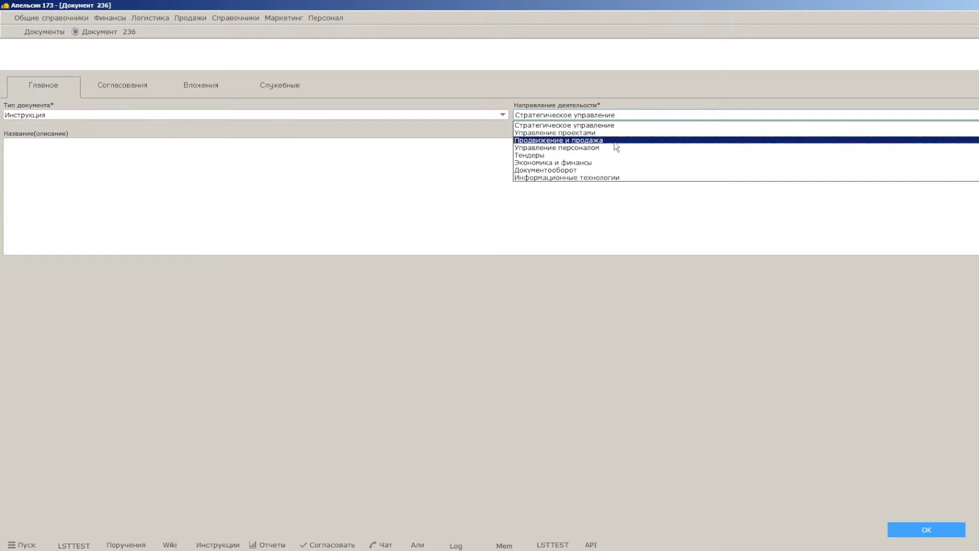
left_click(571, 177)
left_click(397, 176)
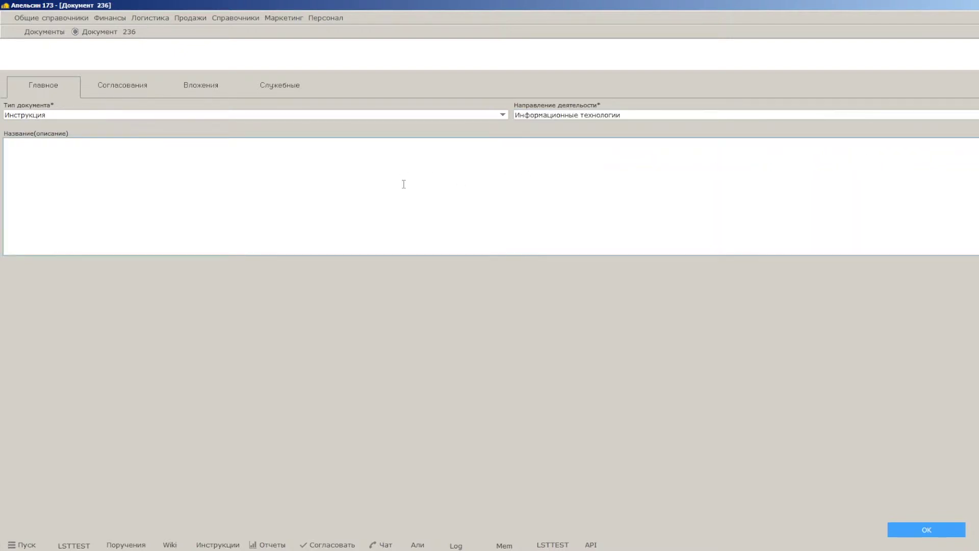
type("Полезная инструкц")
left_click(901, 531)
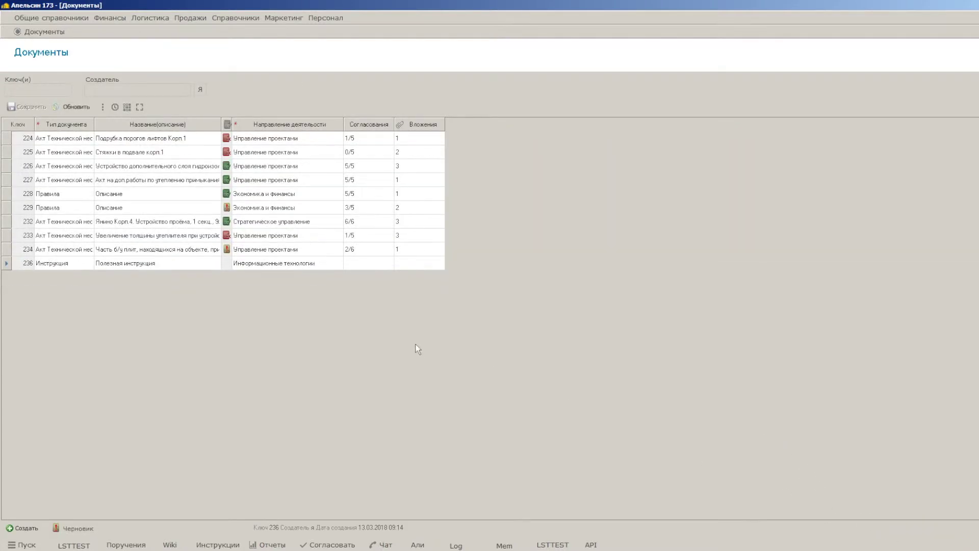
left_click(6, 263)
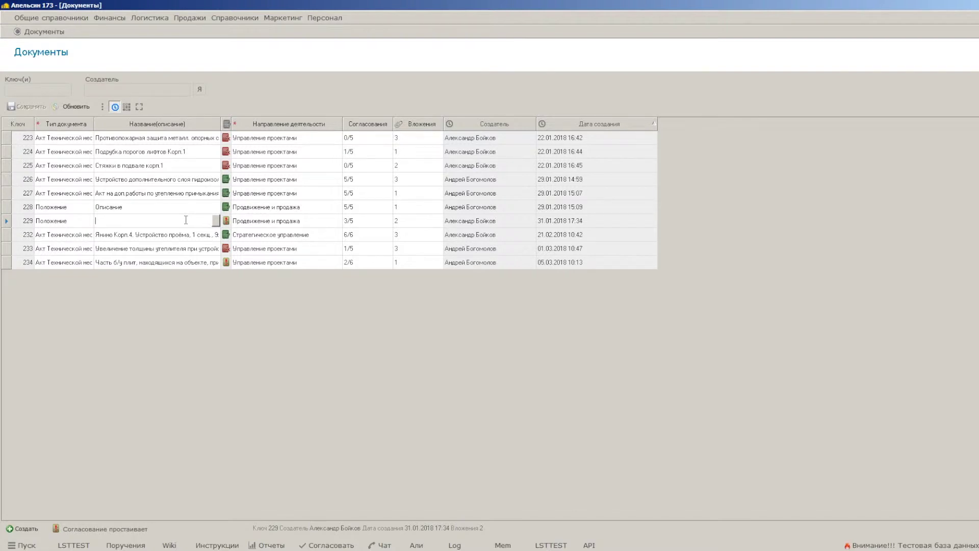
Set document 229's description to "Описание" and its type to Регламент directly in the list, saving the changes.
type("Описание")
left_click(31, 106)
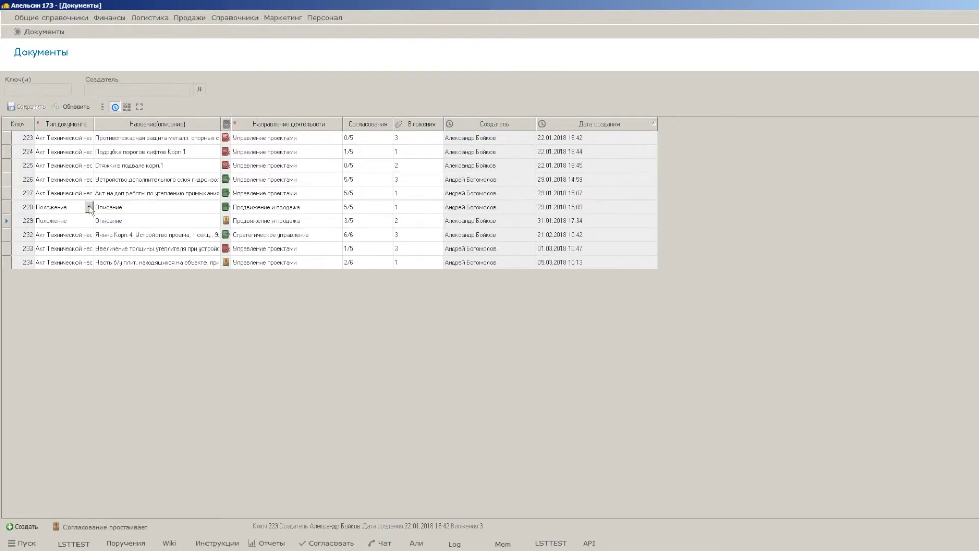
left_click(89, 220)
left_click(59, 240)
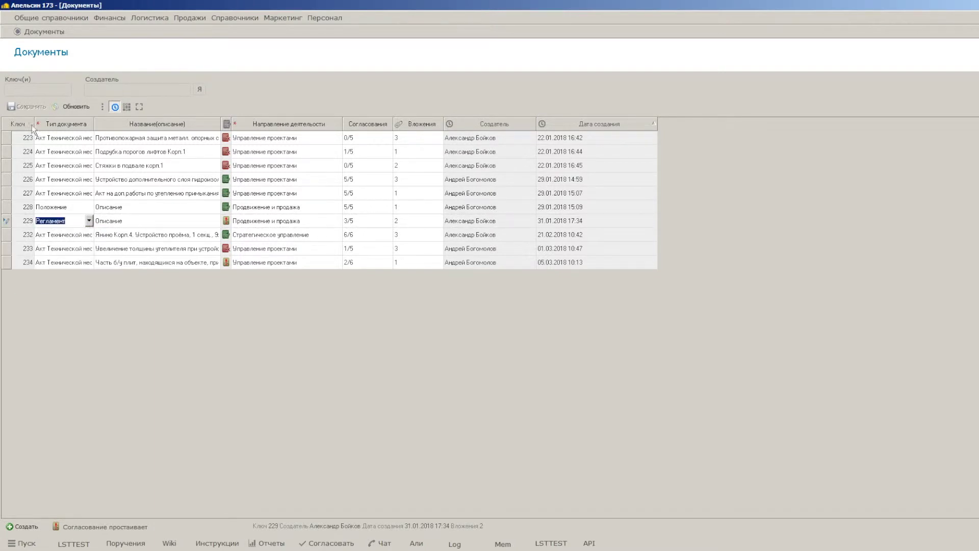
left_click(25, 106)
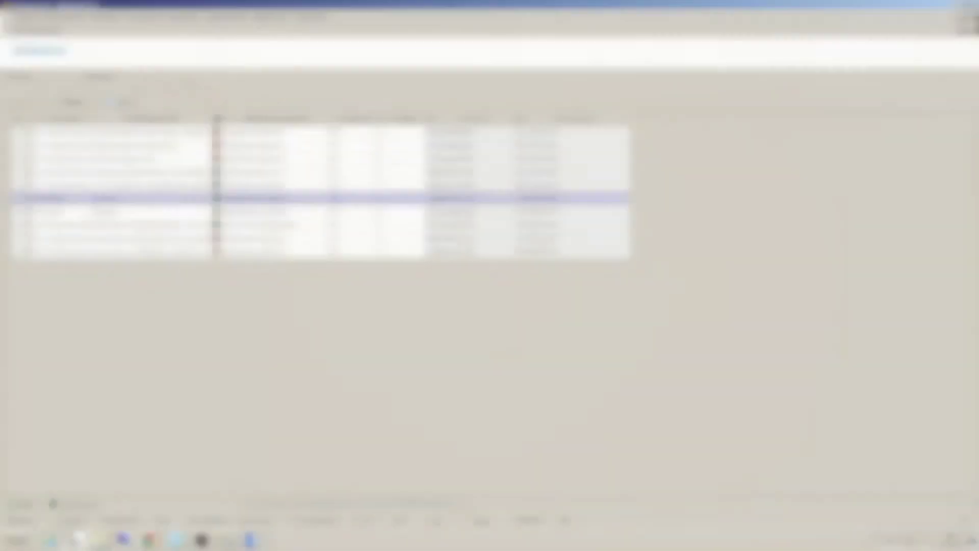
Edit documents 228 and 229 together, setting the type to Правила and the direction to Экономика и финансы.
right_click(7, 215)
left_click(23, 217)
left_click(224, 109)
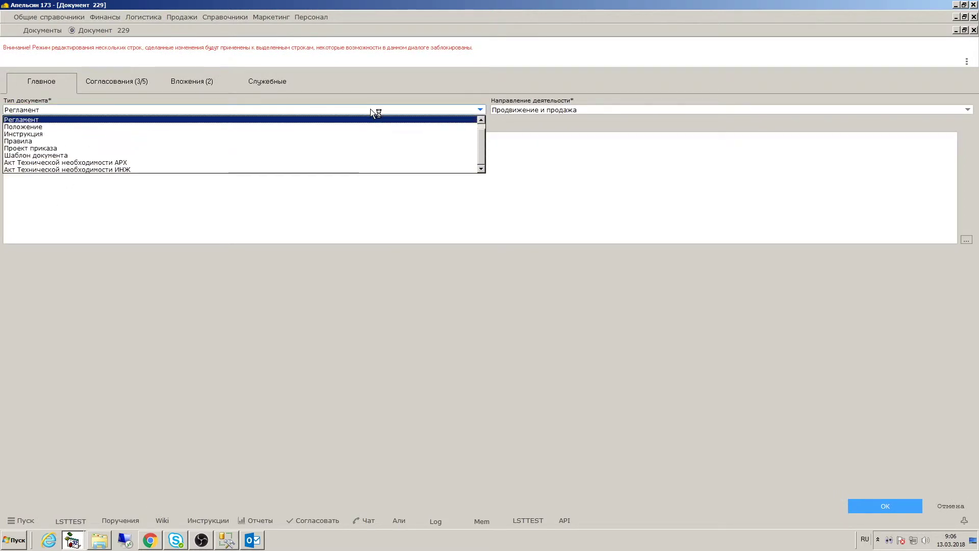
left_click(305, 139)
left_click(543, 112)
left_click(524, 148)
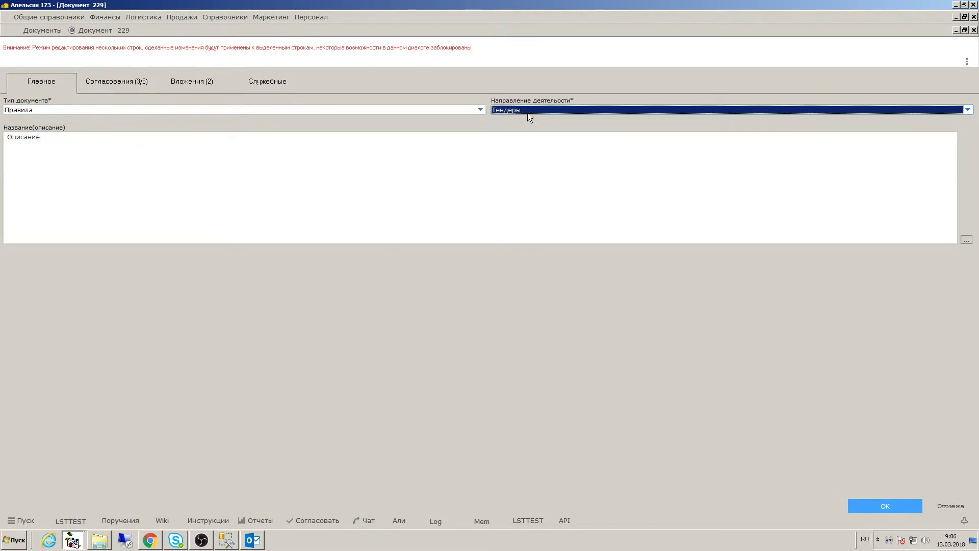
left_click(527, 112)
left_click(523, 155)
left_click(861, 506)
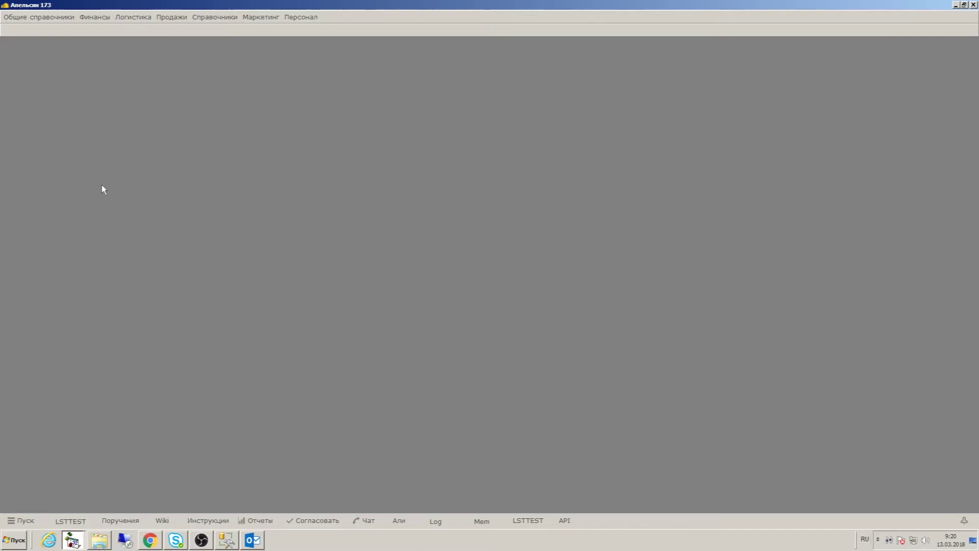
Filter the Контрагенты list by the counterparty's key and open the matching counterparty's card.
right_click(112, 124)
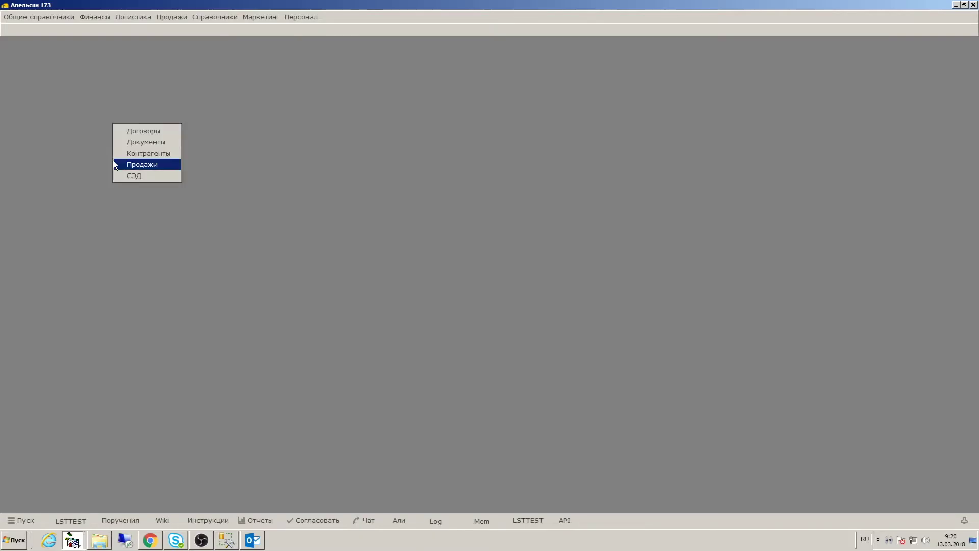
left_click(149, 153)
left_click(24, 95)
type("12992")
left_click(54, 139)
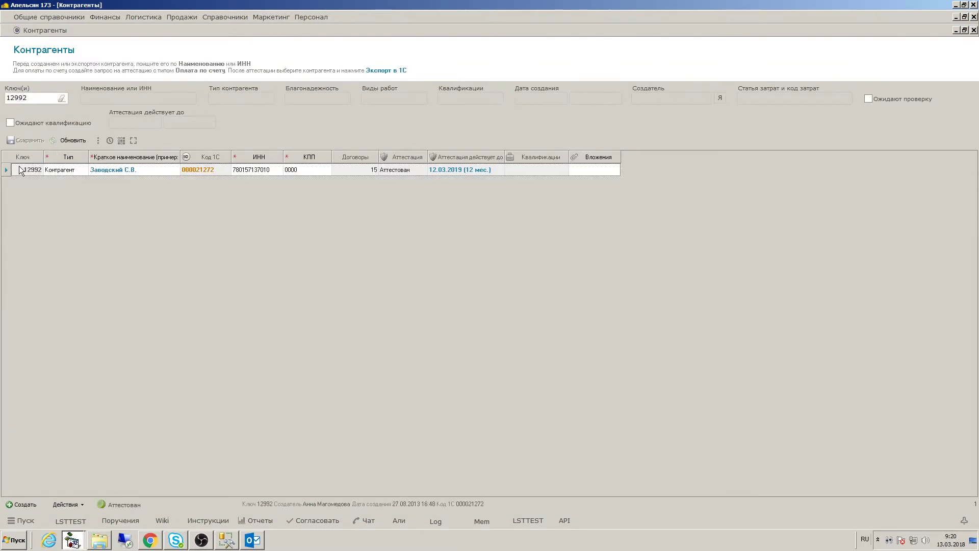
double_click(8, 170)
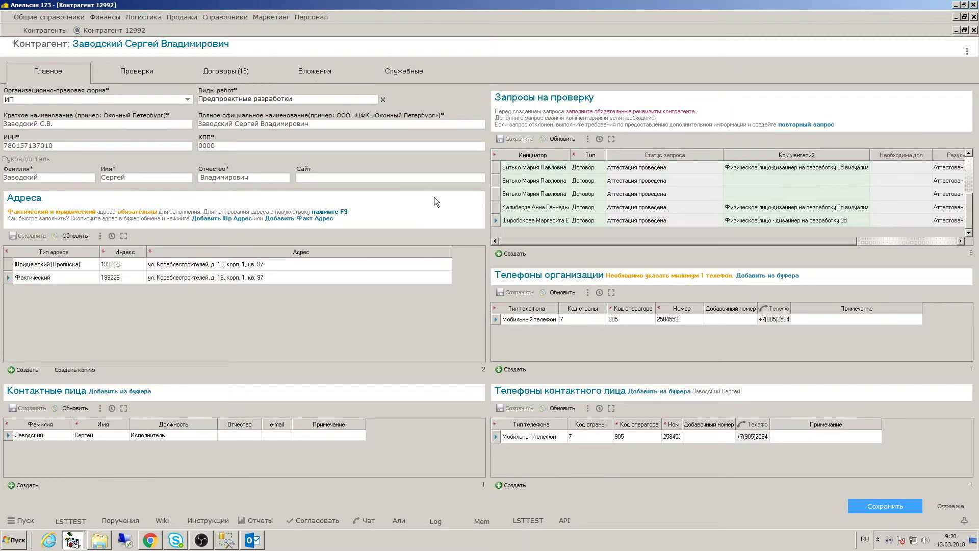
Expand the Запросы на проверку table to fill the card, restore its size, and close the counterparty card.
left_click(611, 139)
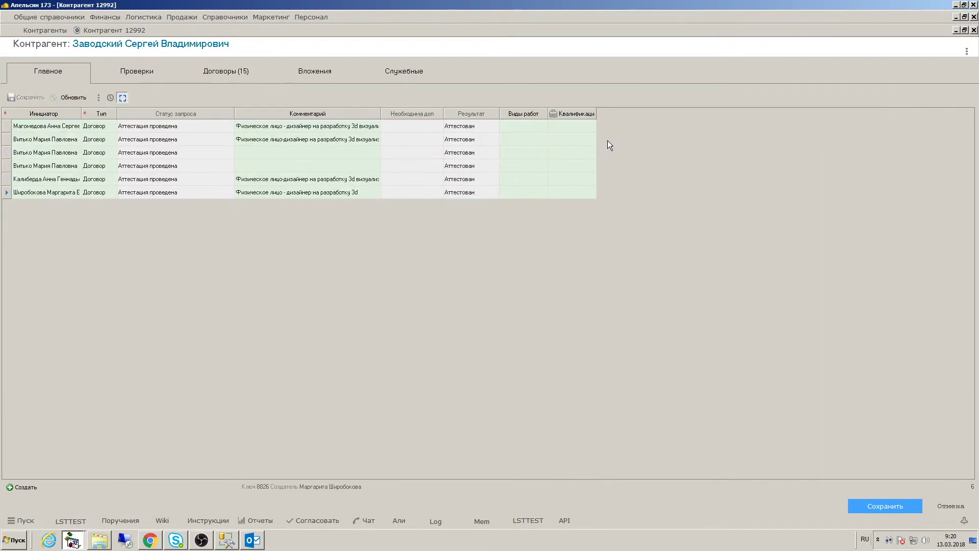
left_click(123, 98)
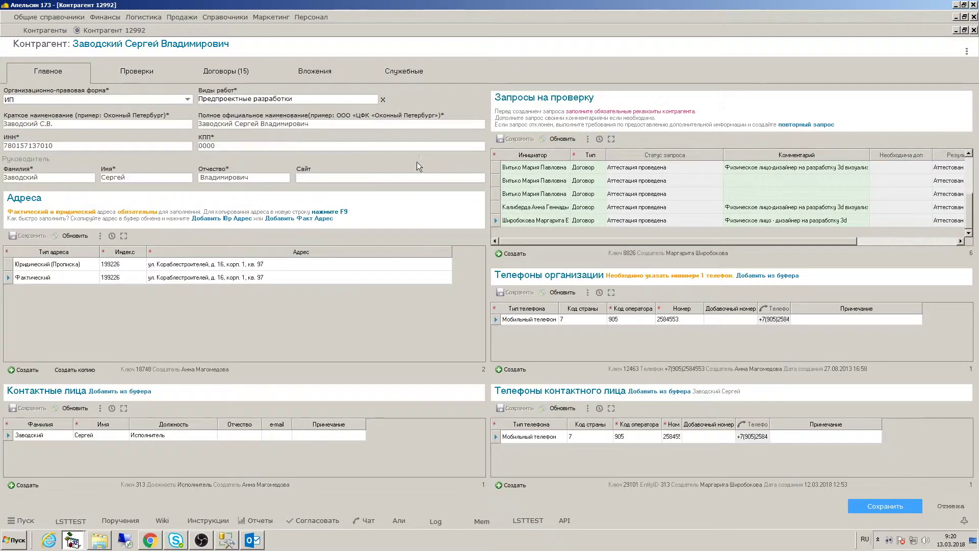
left_click(611, 139)
left_click(125, 97)
left_click(973, 30)
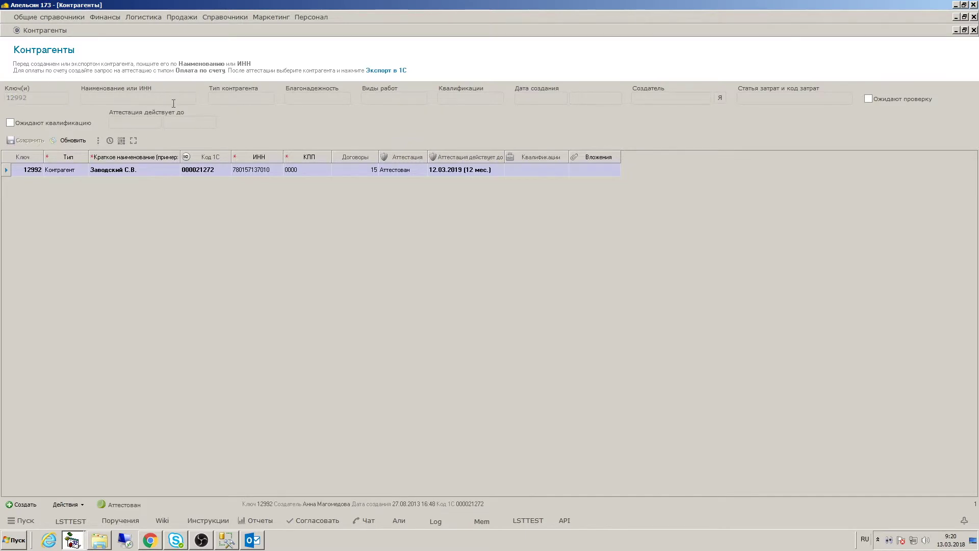
Refresh the counterparty list, expand its table to the full window area and restore the normal layout.
left_click(77, 141)
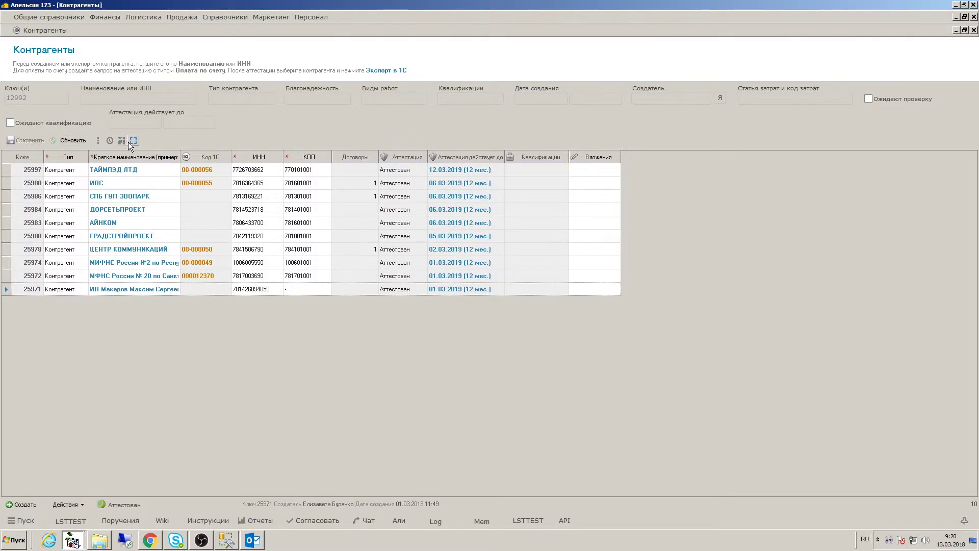
left_click(130, 142)
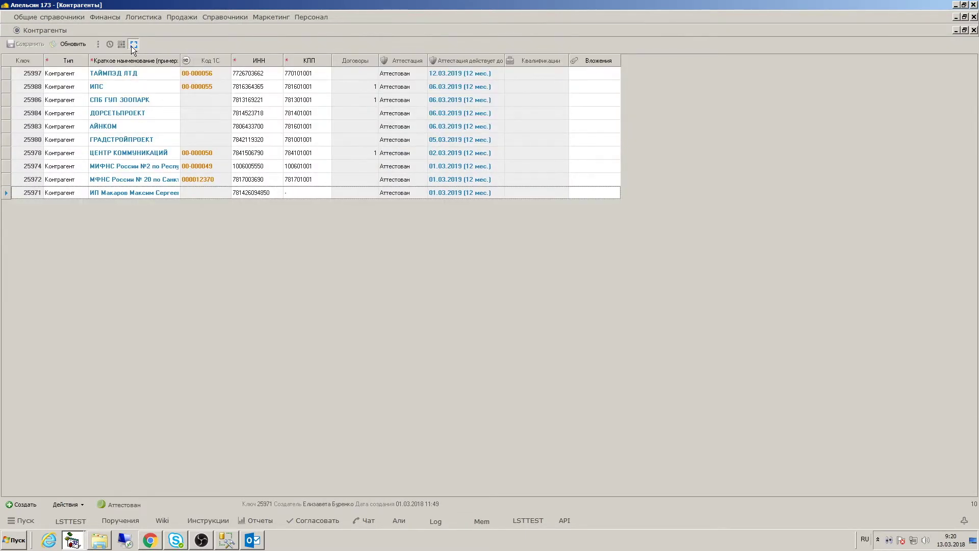
left_click(130, 46)
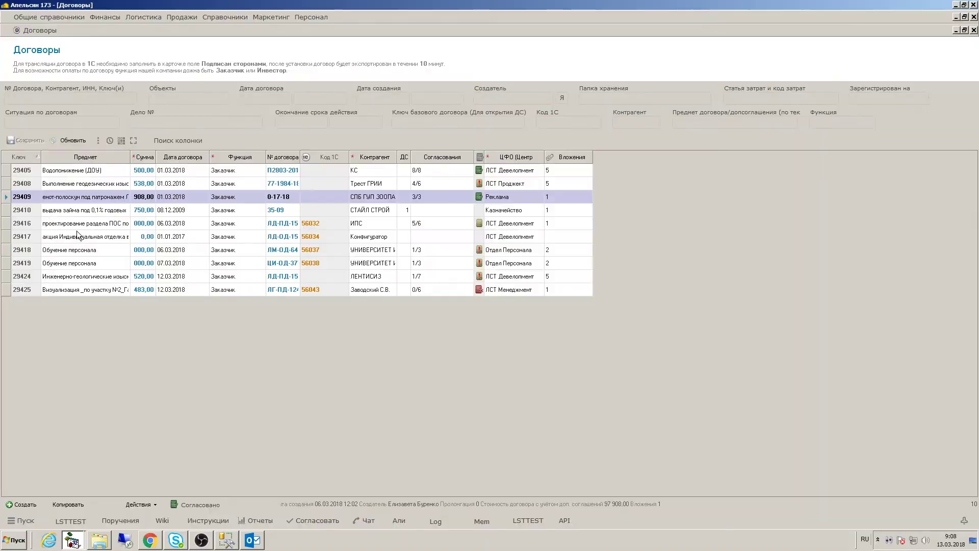
Open the СПБ ГУП ЗООПАРК contract card to view its tabs, and close it.
double_click(8, 201)
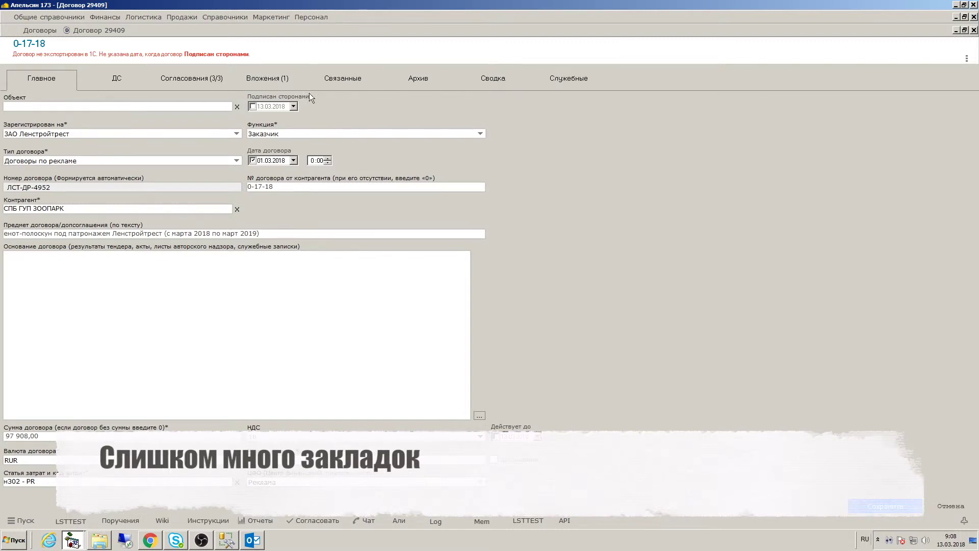
left_click(973, 30)
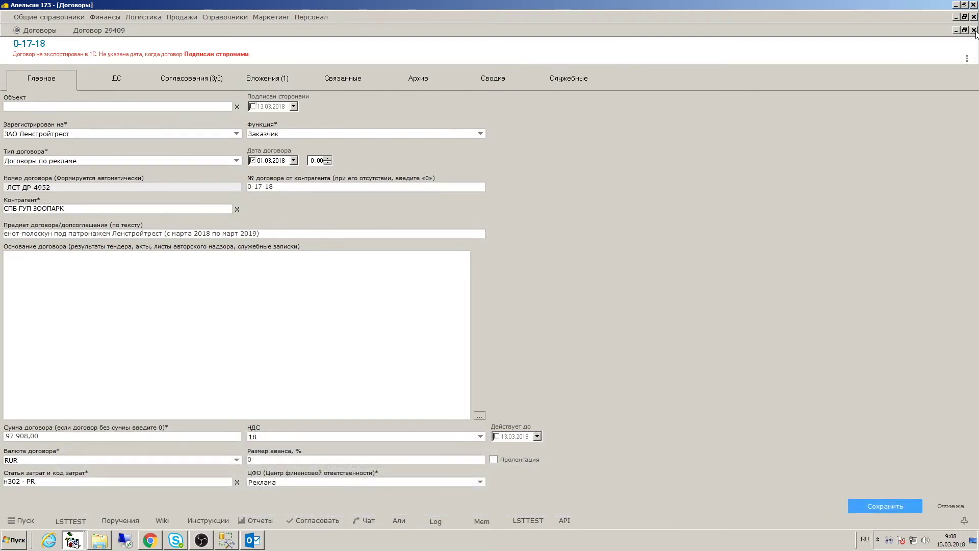
Hide the Параметры, Связанные, Архив, Сводка and Служебные tabs of contract cards and reopen the СПБ ГУП ЗООПАРК contract.
left_click(94, 140)
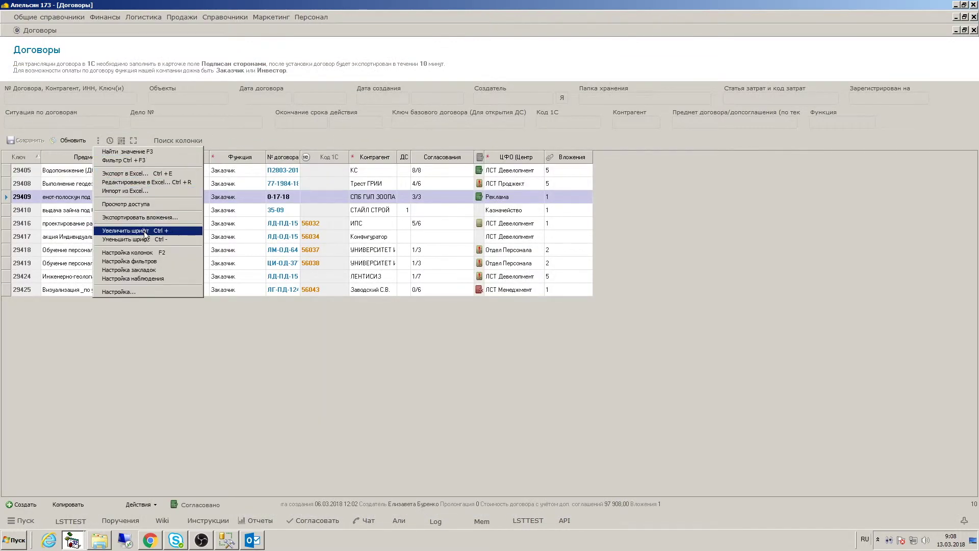
left_click(153, 267)
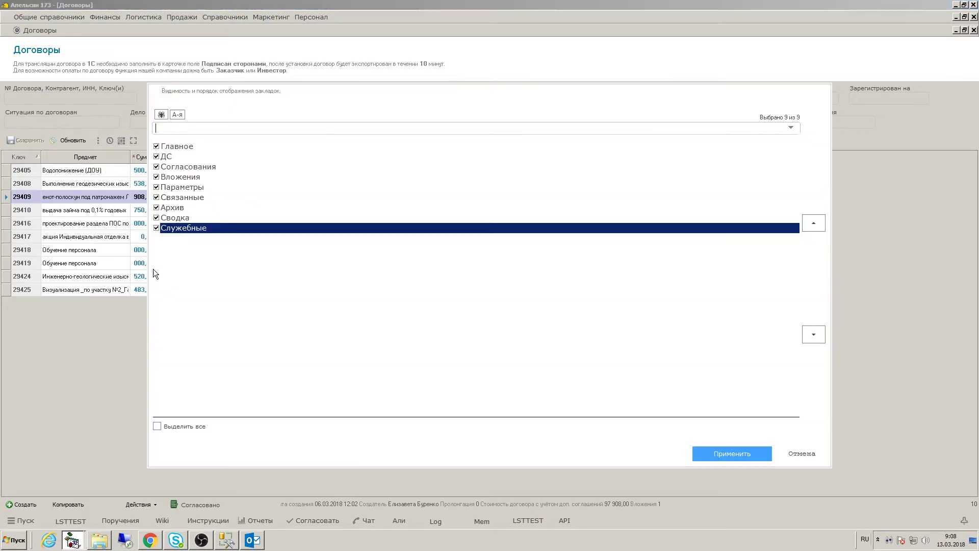
left_click(157, 228)
left_click(157, 218)
left_click(156, 207)
left_click(157, 198)
left_click(157, 187)
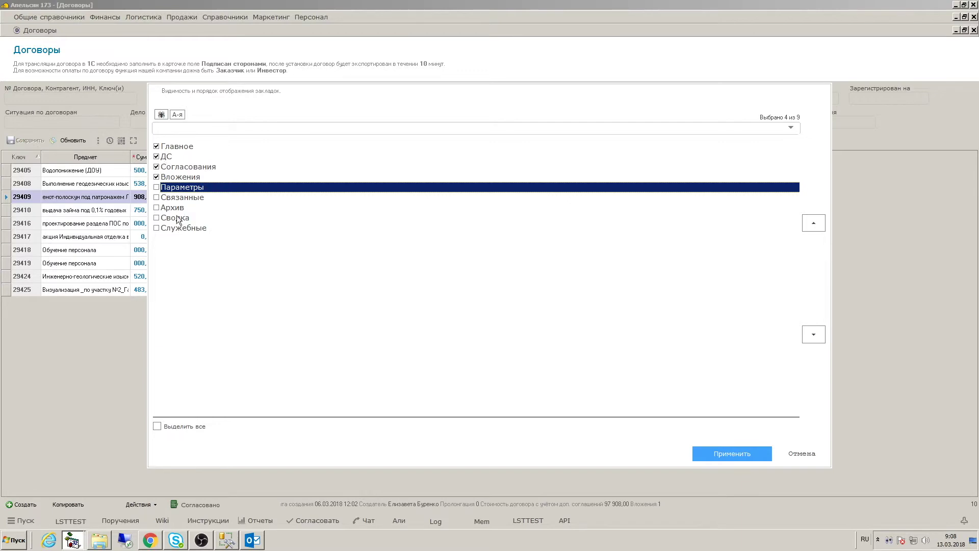
left_click(701, 452)
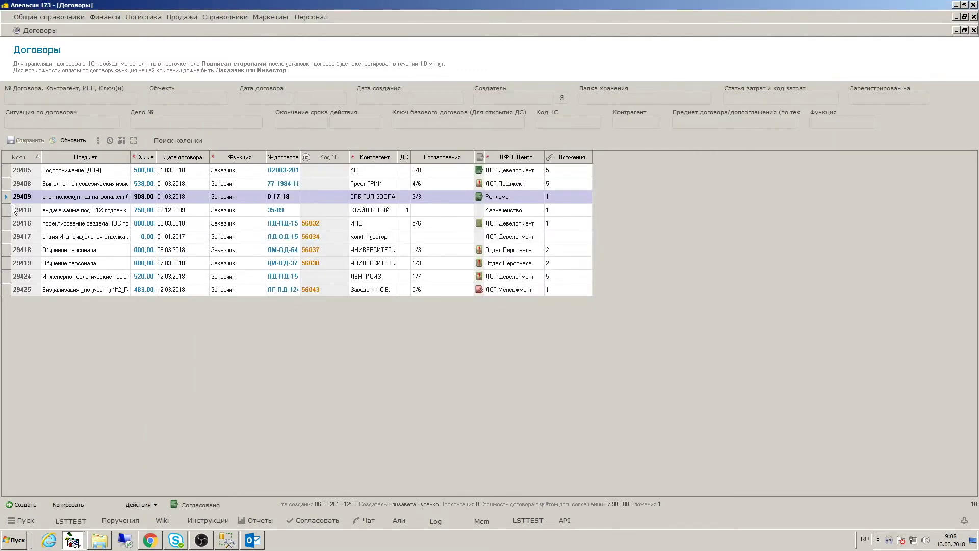
double_click(8, 198)
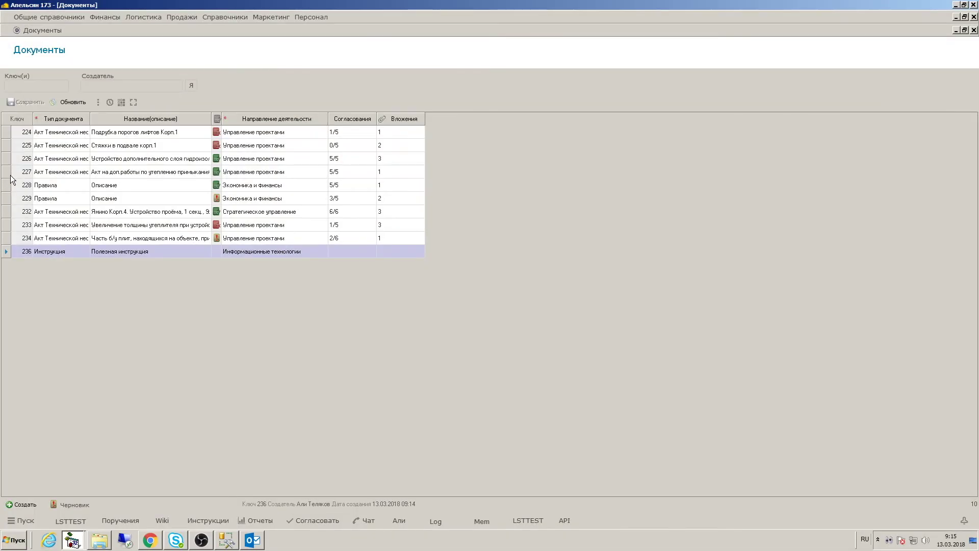
Open the card of document 227 in the Документы list, copy its field values, and close the card.
left_click(8, 174)
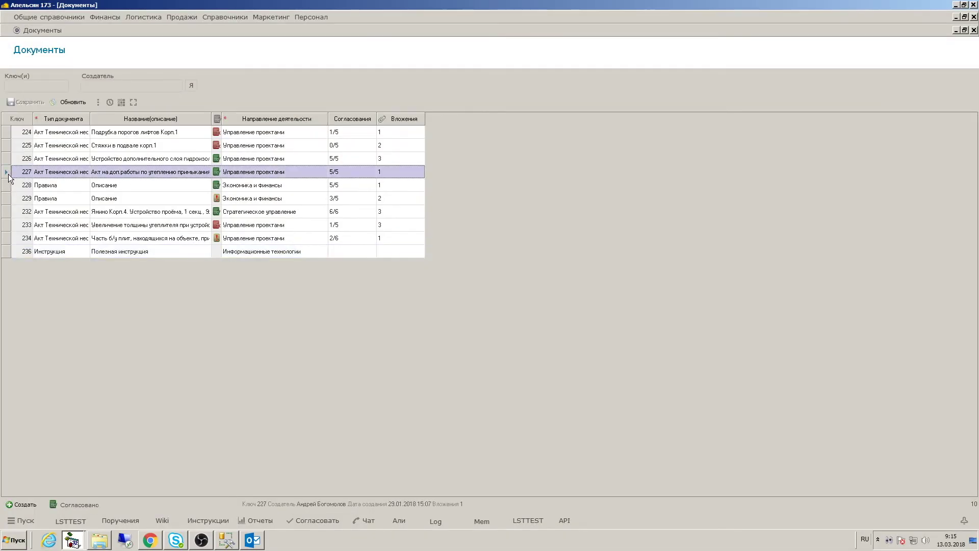
double_click(8, 173)
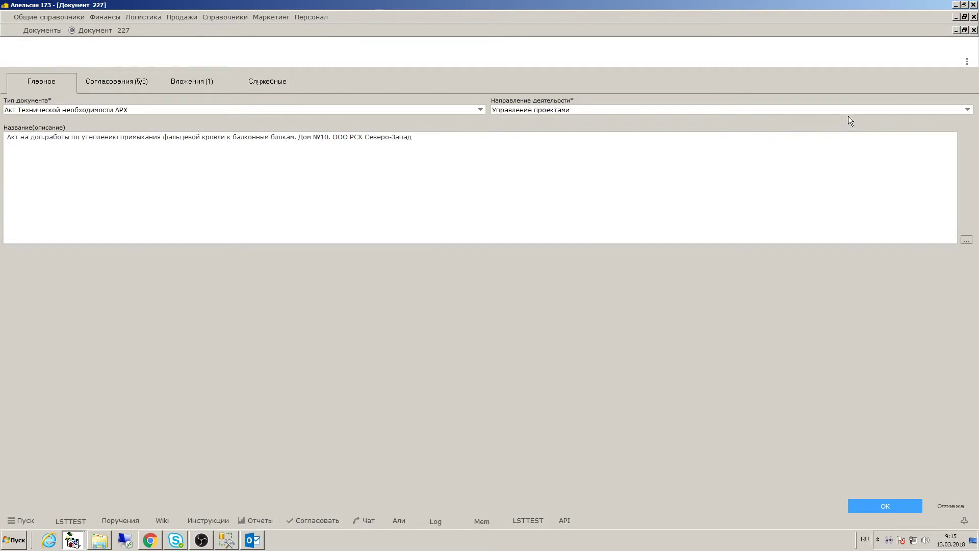
left_click(965, 62)
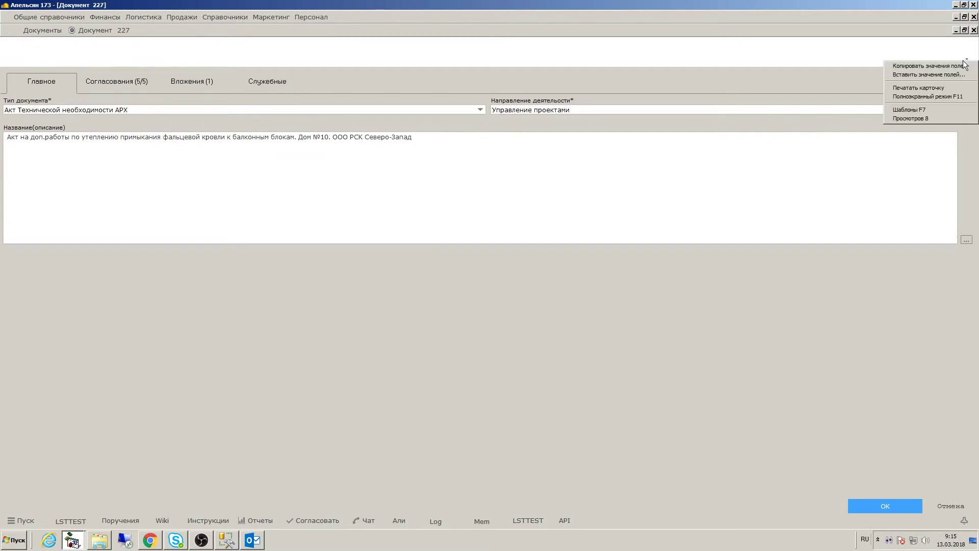
left_click(939, 66)
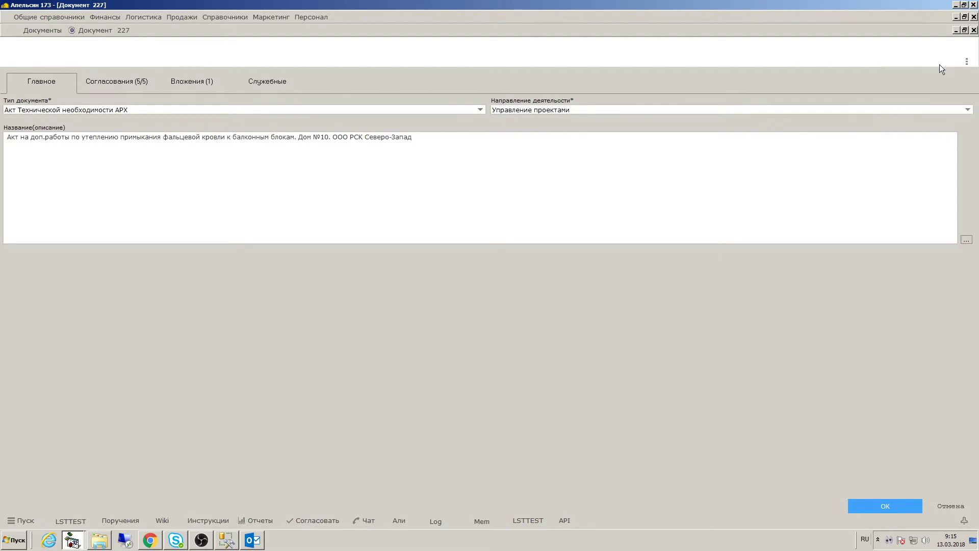
left_click(973, 30)
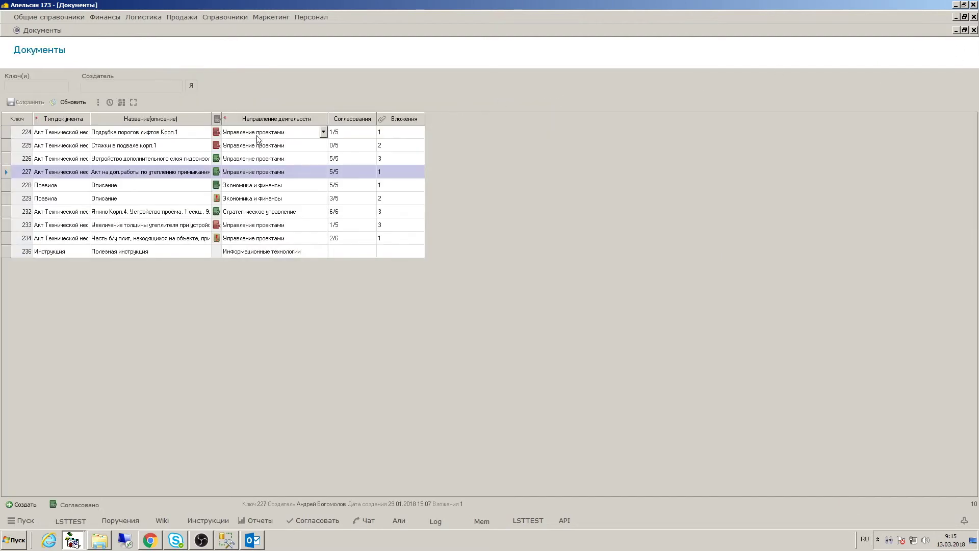
Open the card of document 228 and paste the copied values into Тип документа, Название(описание) and Направление деятельности.
left_click(6, 187)
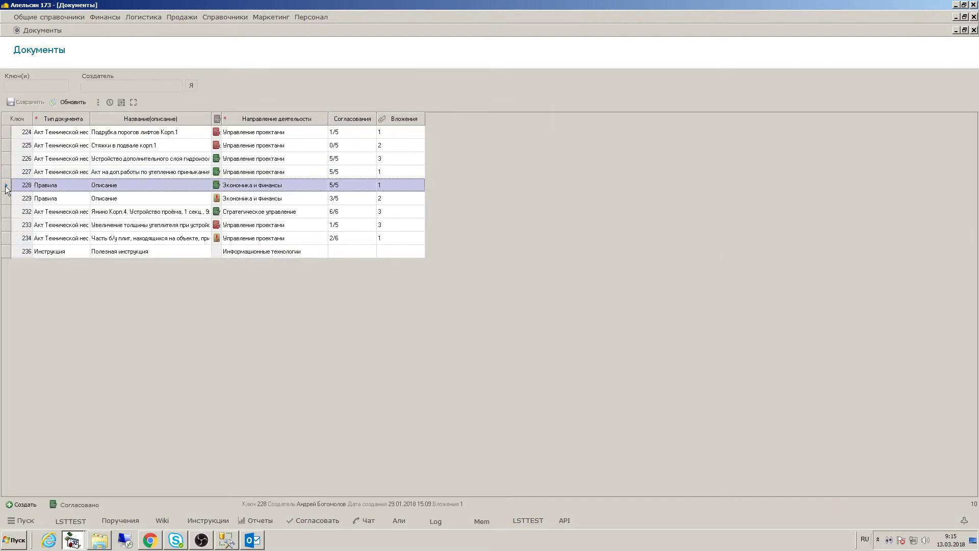
double_click(6, 188)
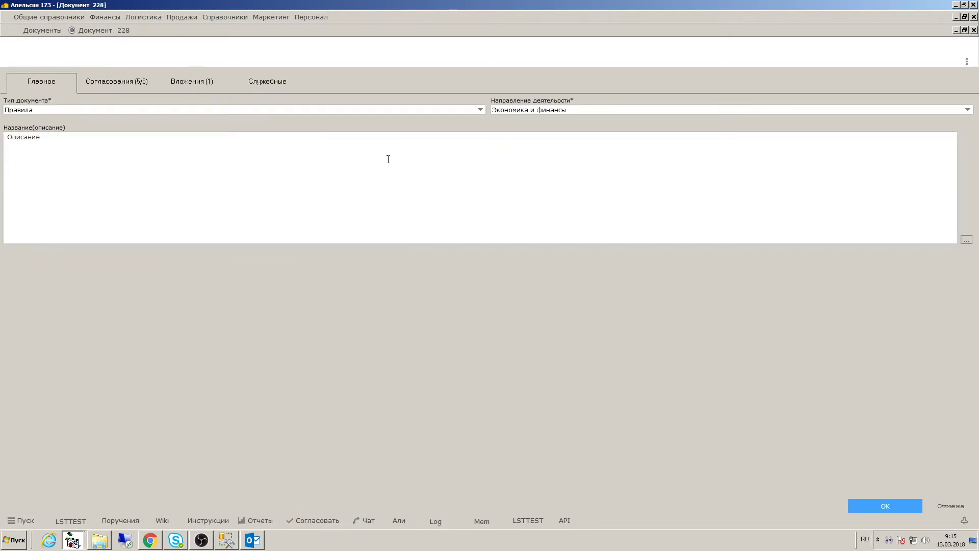
left_click(966, 61)
left_click(952, 72)
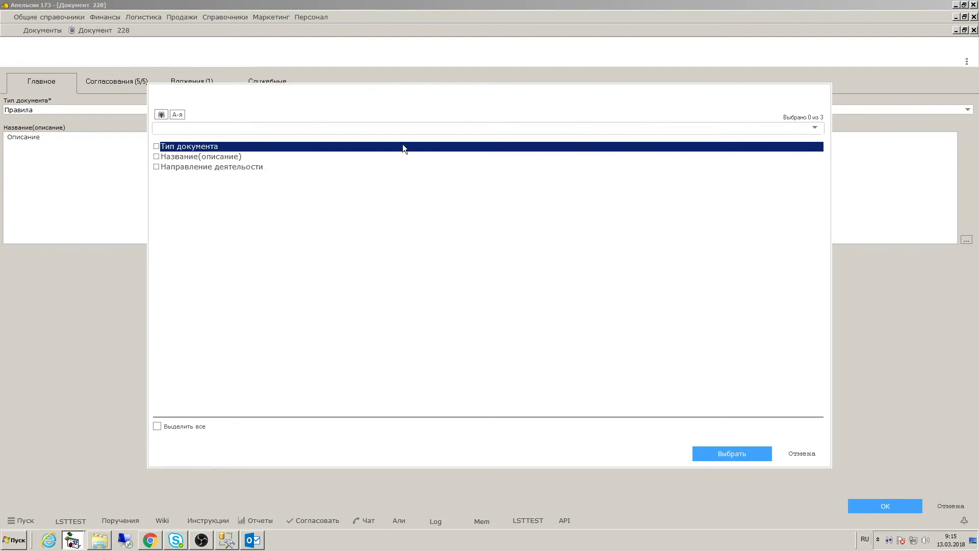
left_click(157, 426)
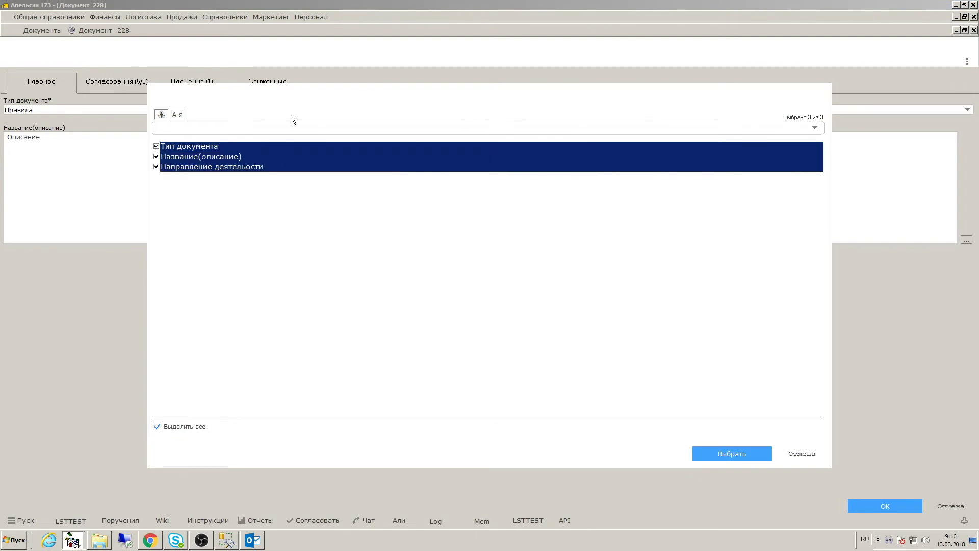
left_click(708, 454)
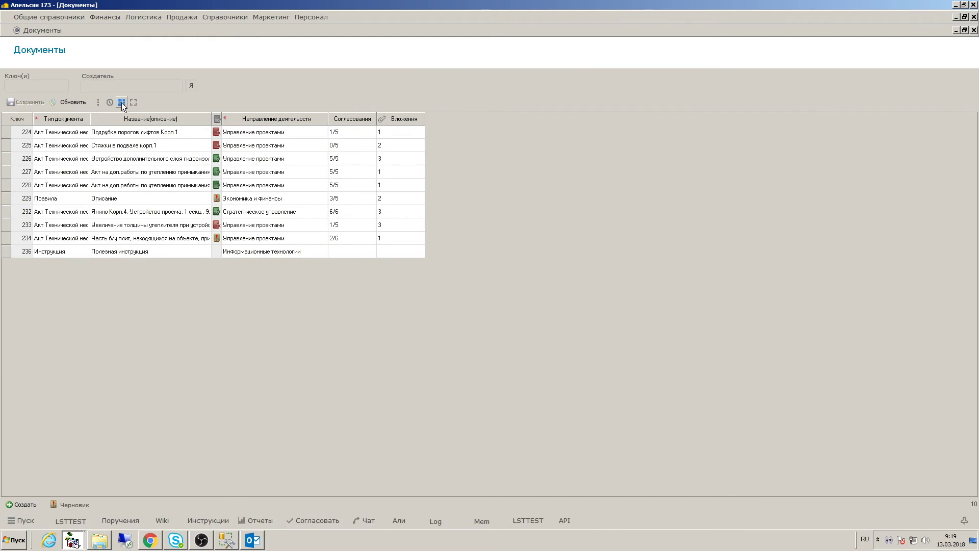
Switch the Документы list to the board of cards grouped by approval status and open documents 225 and 229 from it in turn.
left_click(121, 102)
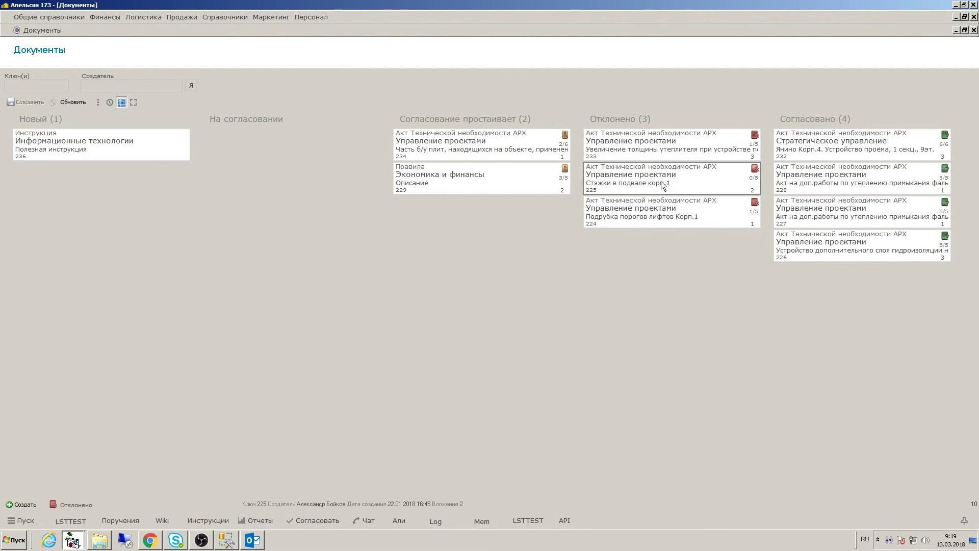
double_click(641, 180)
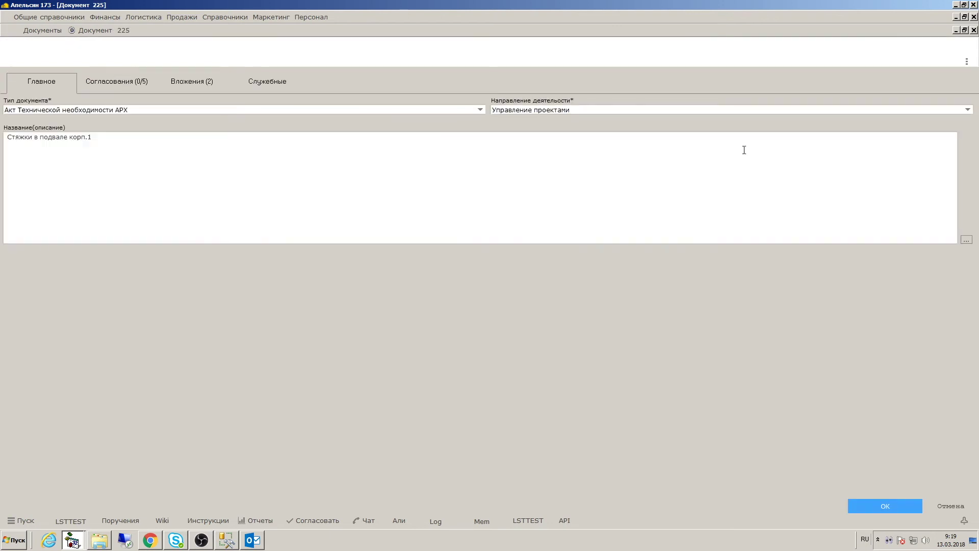
left_click(973, 30)
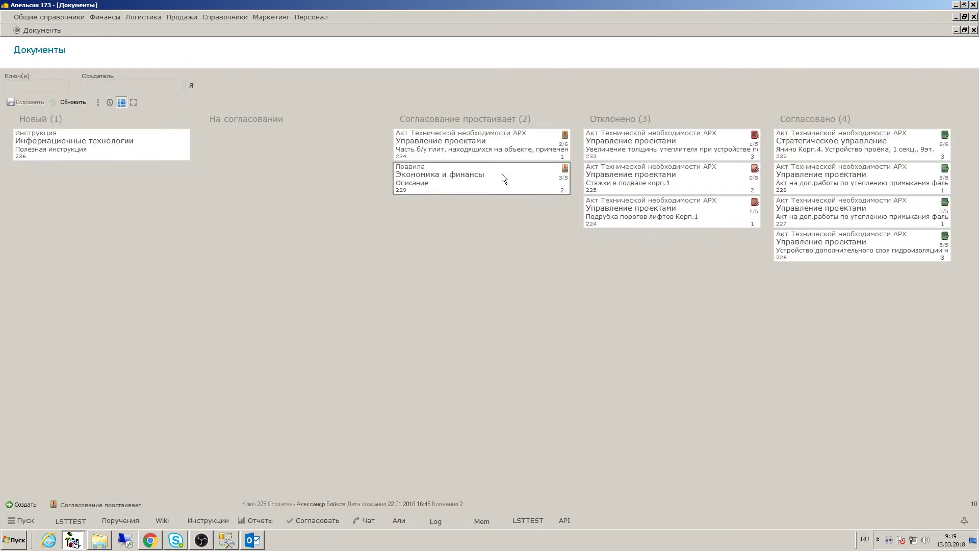
double_click(502, 173)
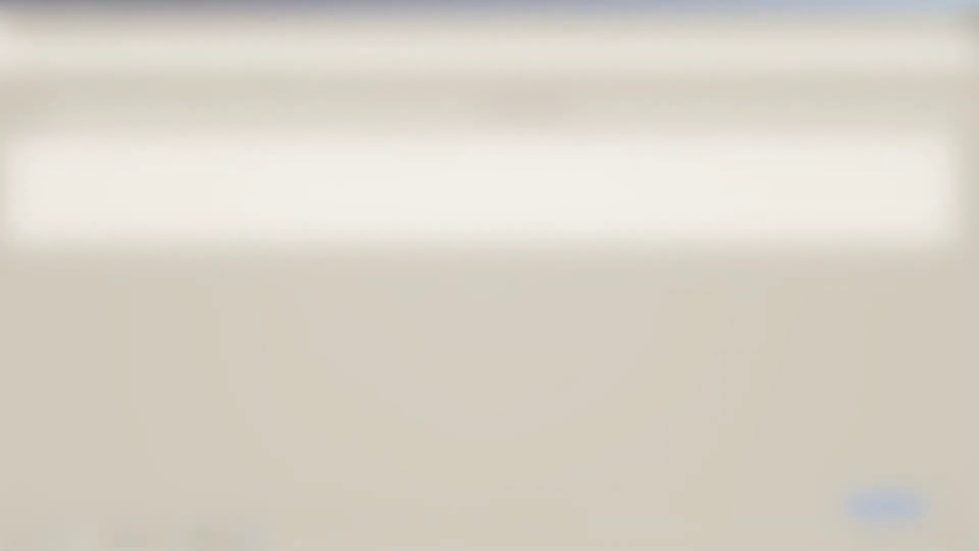